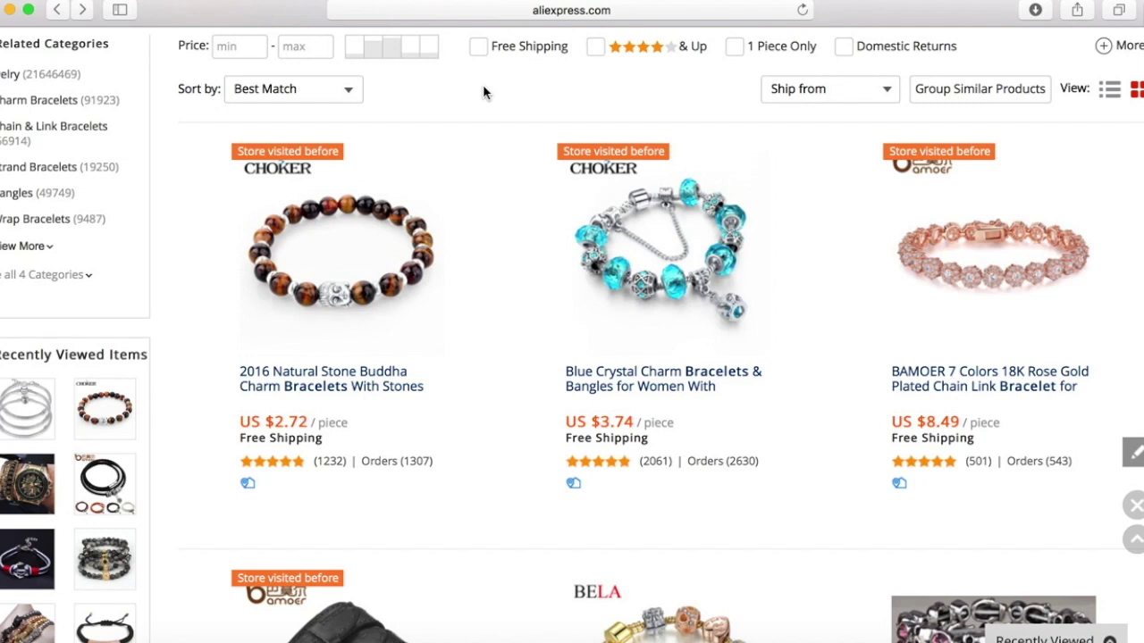
Open the 2016 Natural Stone Buddha Charm Bracelet page (US $2.72) and browse its details
mouse_move(405, 223)
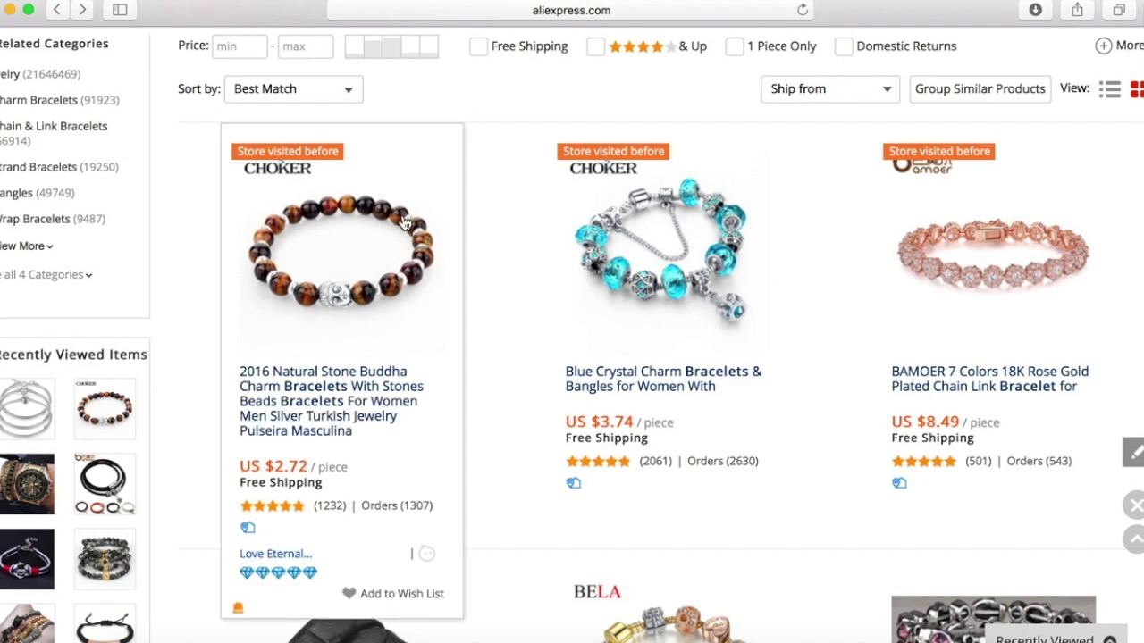
click(405, 224)
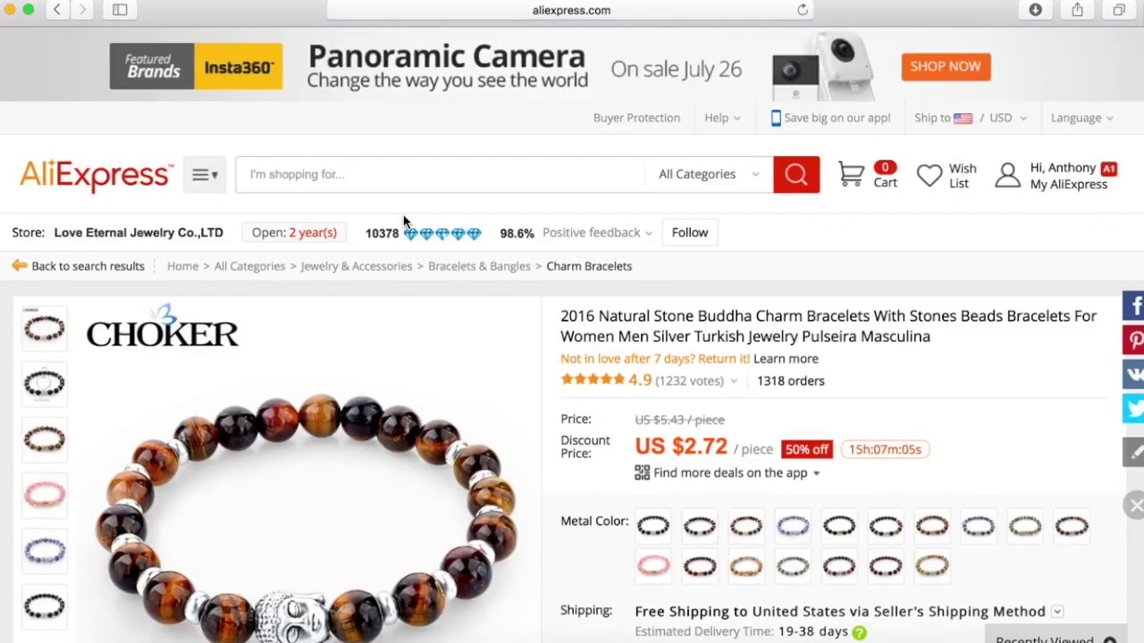
mouse_move(512, 240)
scroll(617, 268, down, 3)
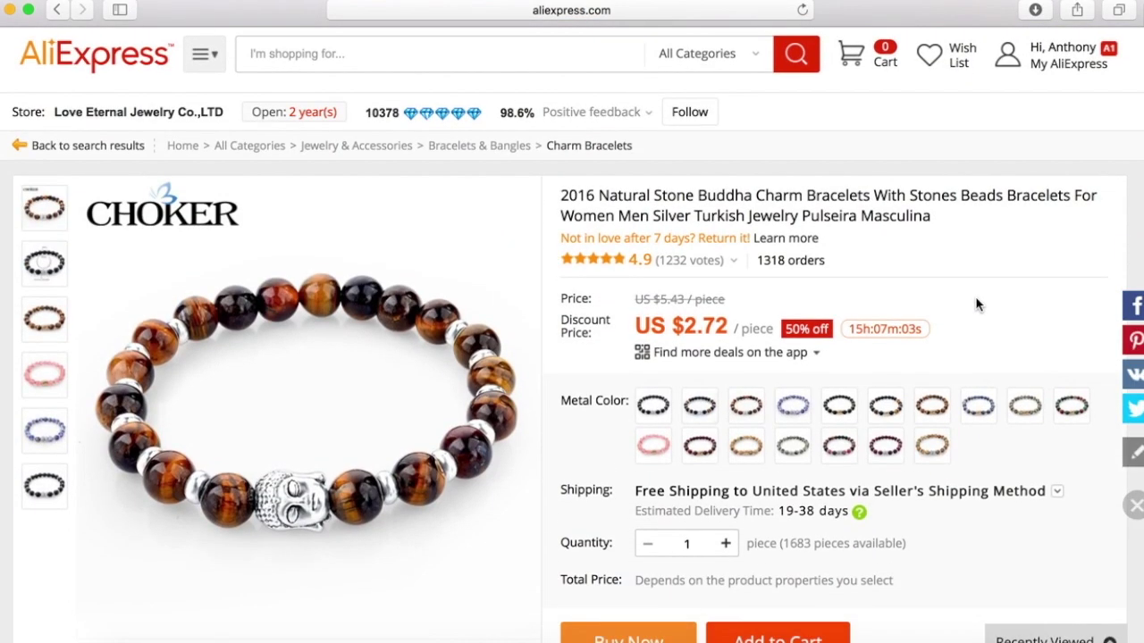
scroll(977, 305, down, 1)
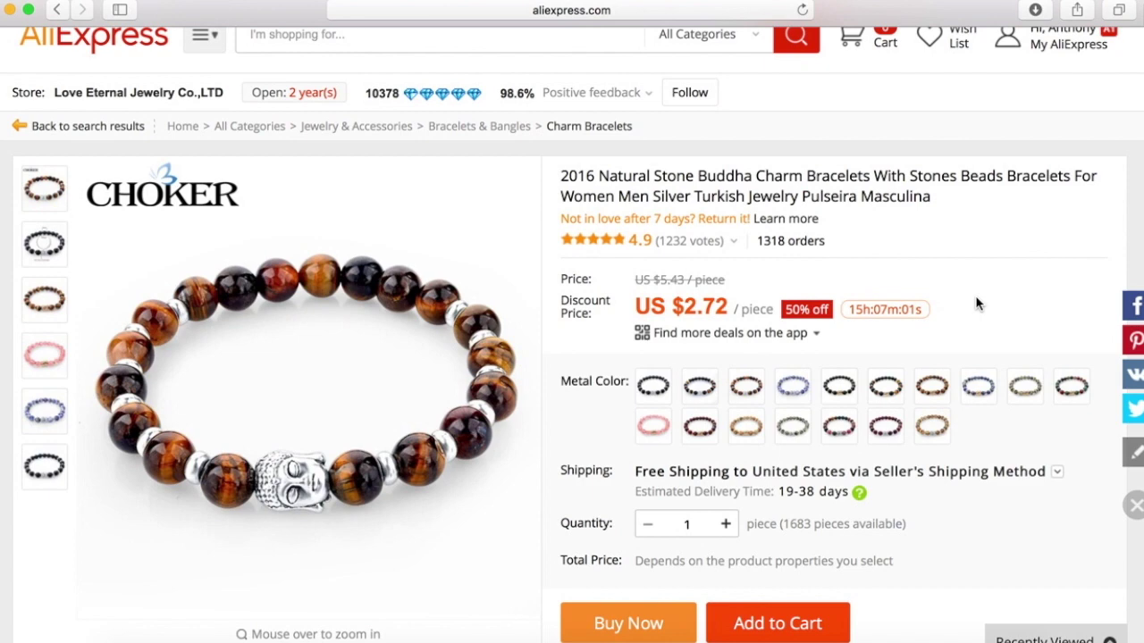
mouse_move(506, 366)
scroll(1008, 422, down, 1)
Choose the third metal colour (brown tiger-eye) and add the bracelet to the cart
scroll(1008, 420, down, 1)
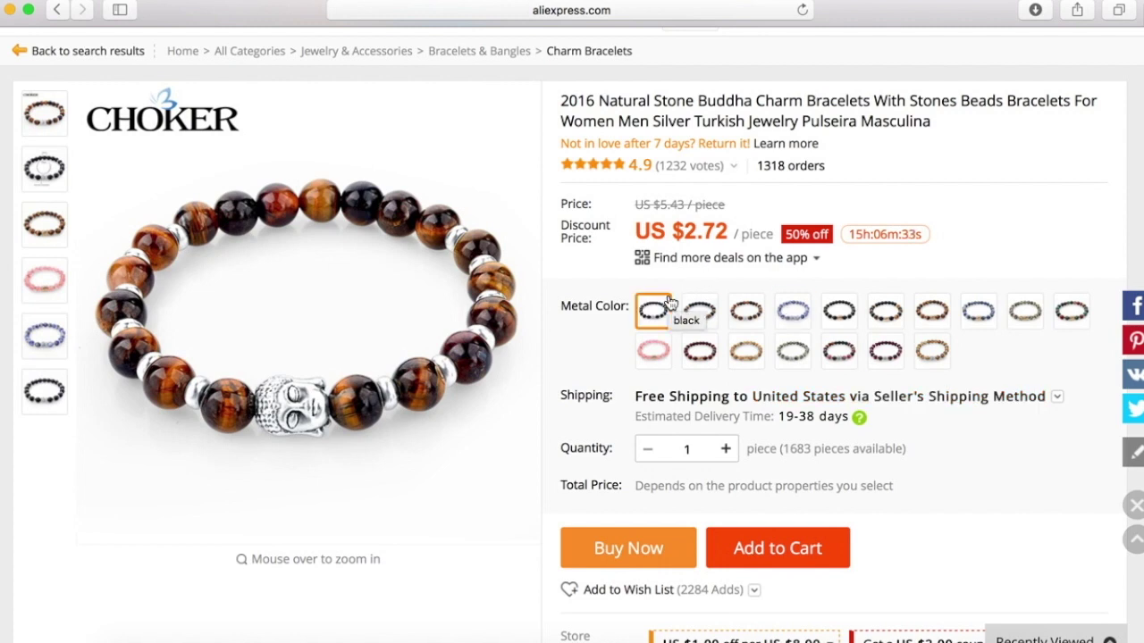
click(706, 326)
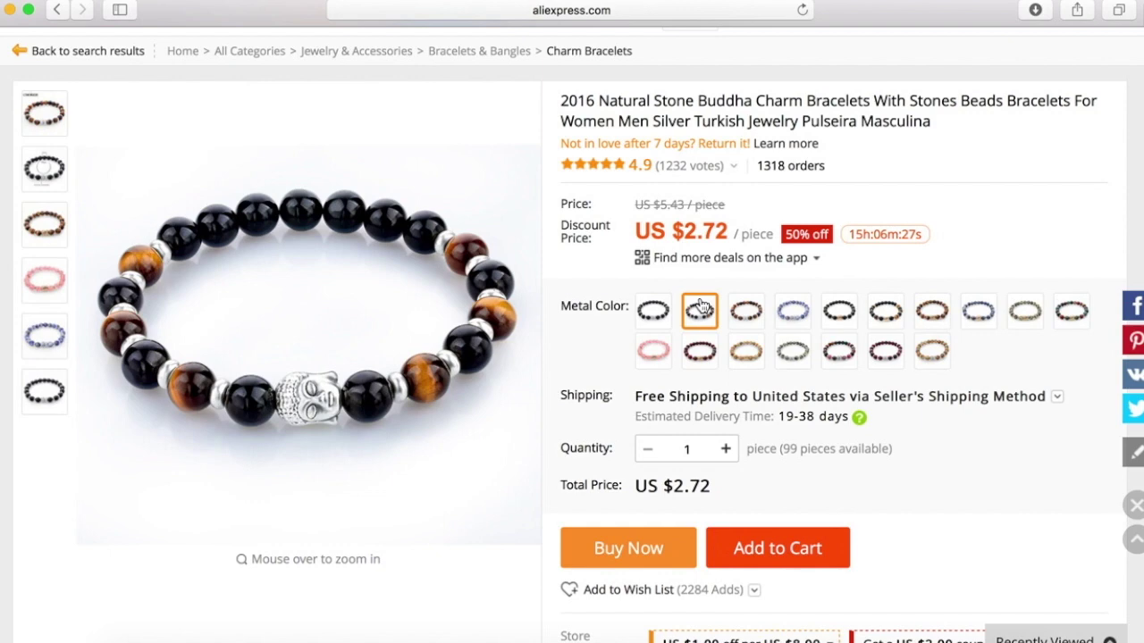
click(699, 309)
scroll(892, 448, down, 1)
scroll(893, 449, down, 2)
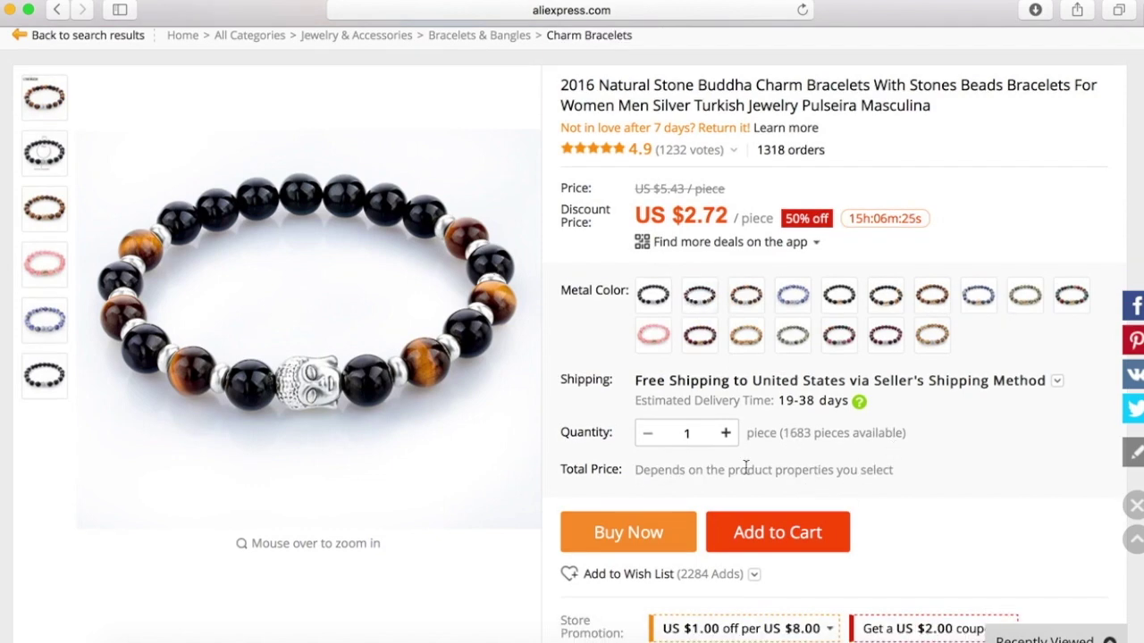
click(756, 519)
click(747, 271)
click(760, 511)
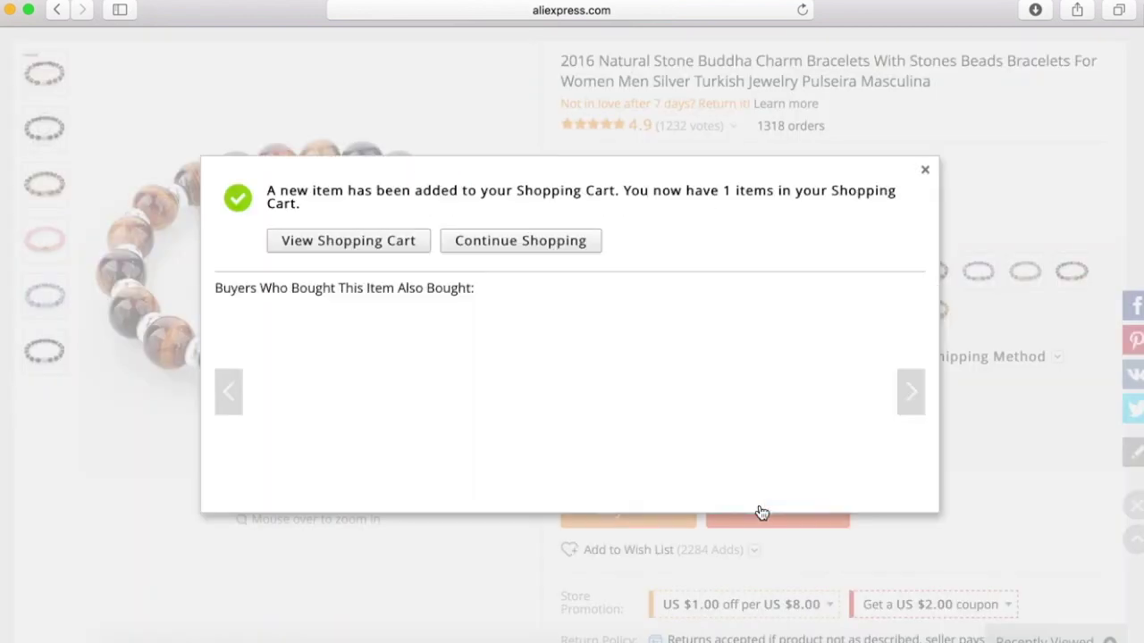
Go to the shopping cart and check out the US $2.72 bracelet from its seller
click(375, 241)
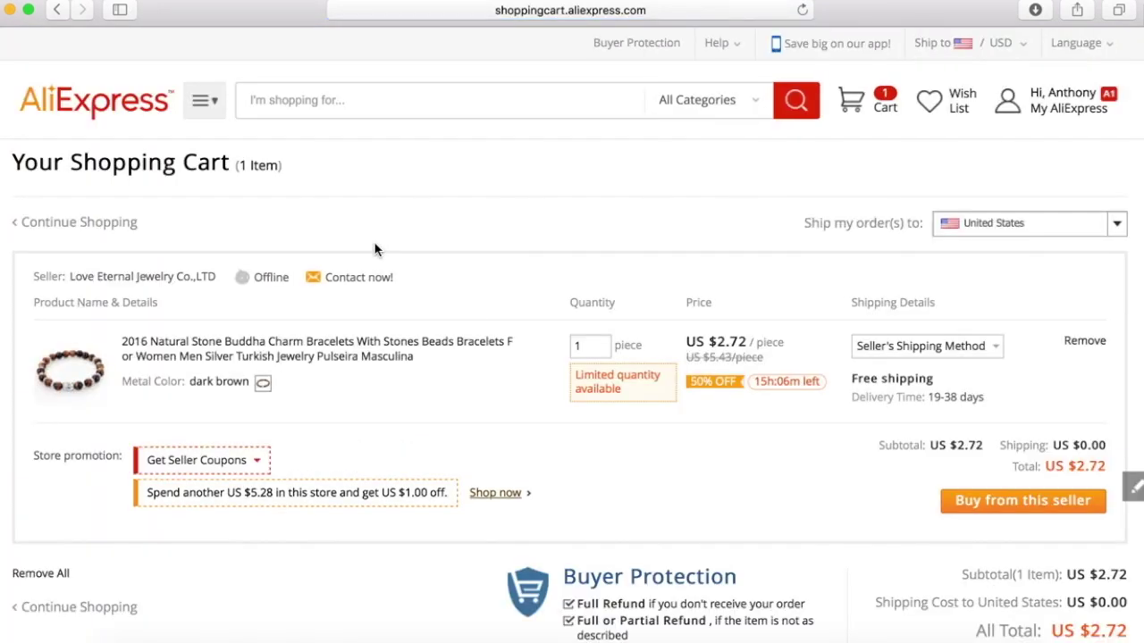
scroll(553, 264, down, 3)
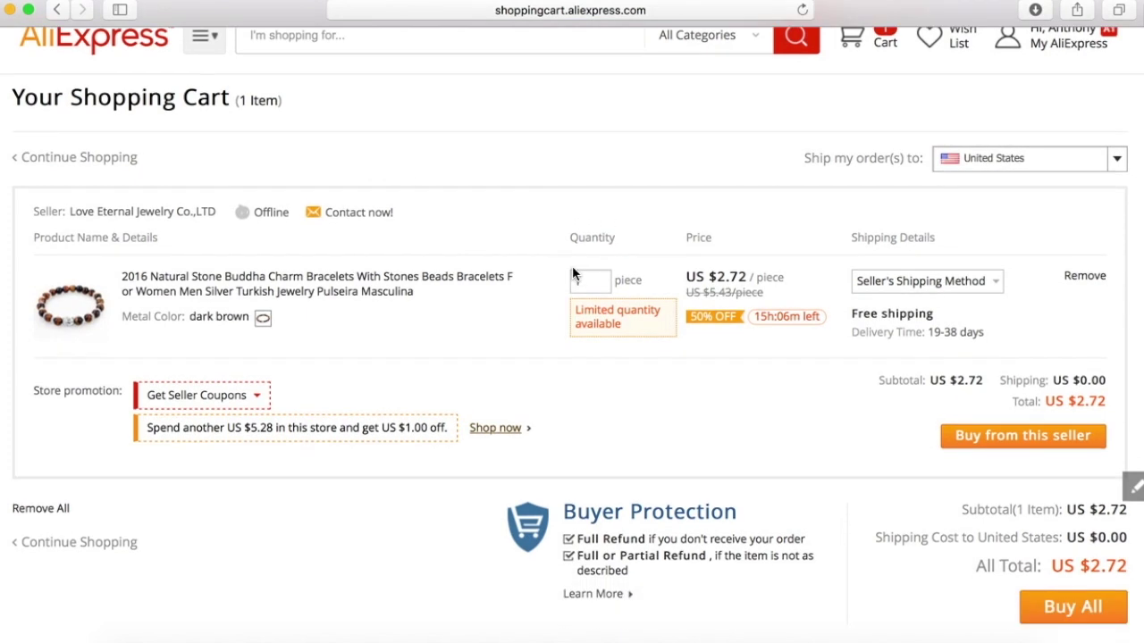
scroll(854, 331, down, 2)
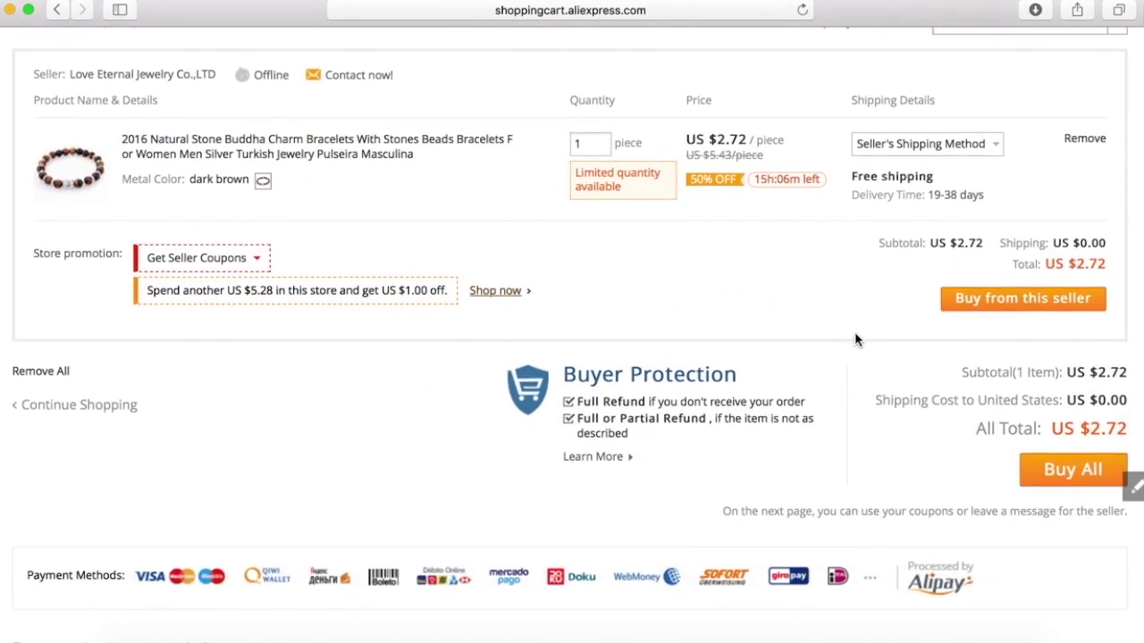
click(999, 295)
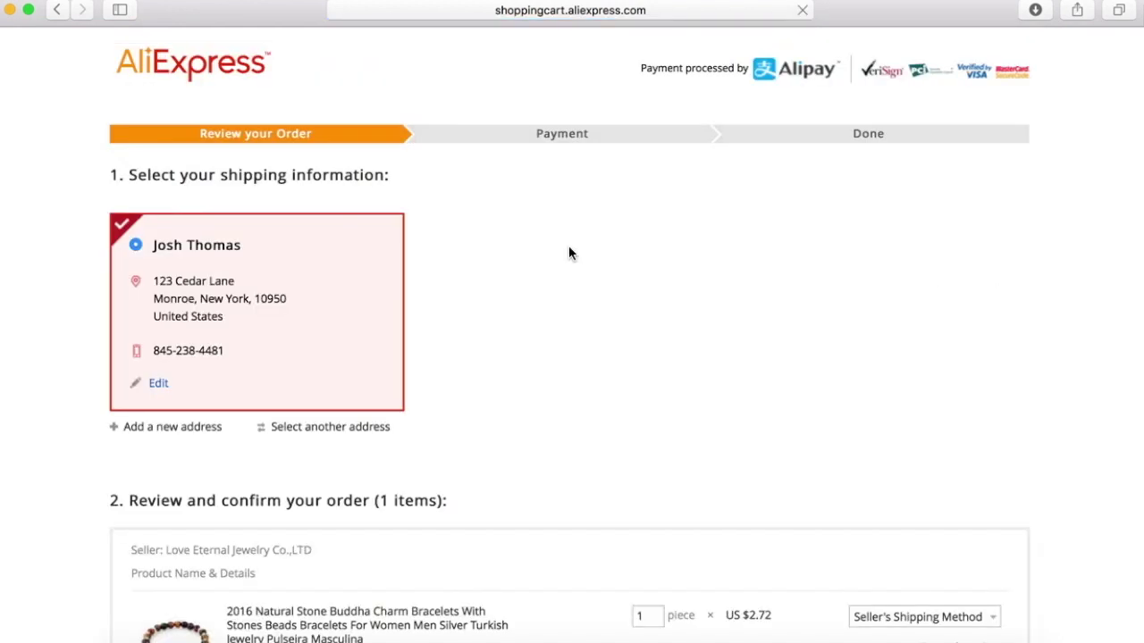
scroll(625, 304, down, 1)
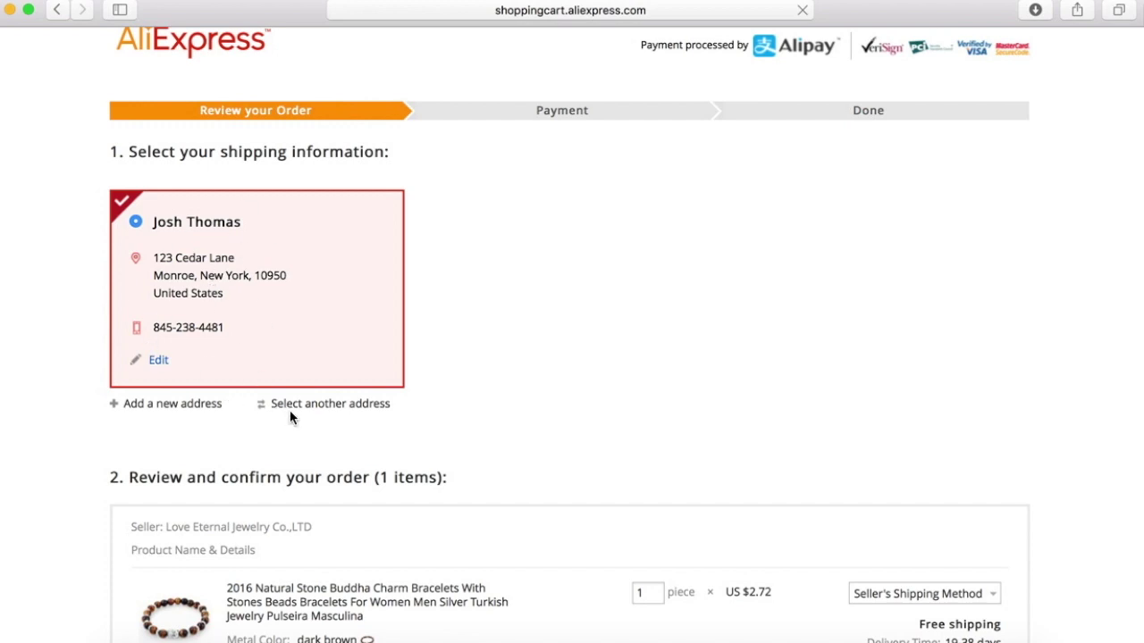
Review the contact name, street and phone number of the address, then save it as the shipping destination
click(152, 361)
scroll(199, 310, down, 1)
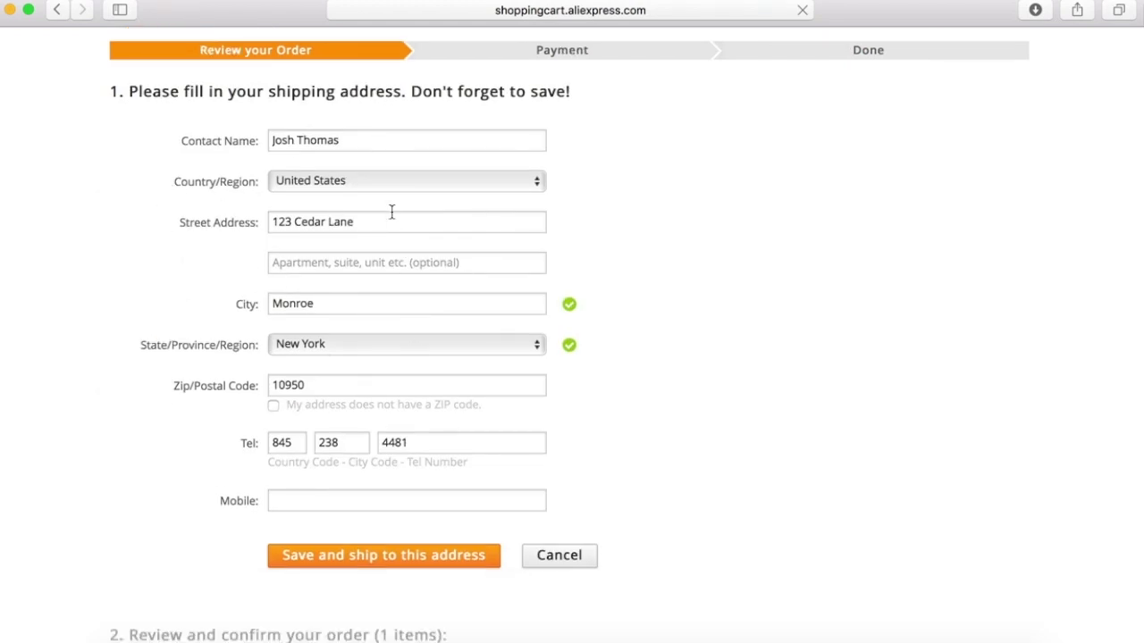
double_click(373, 143)
key(Right)
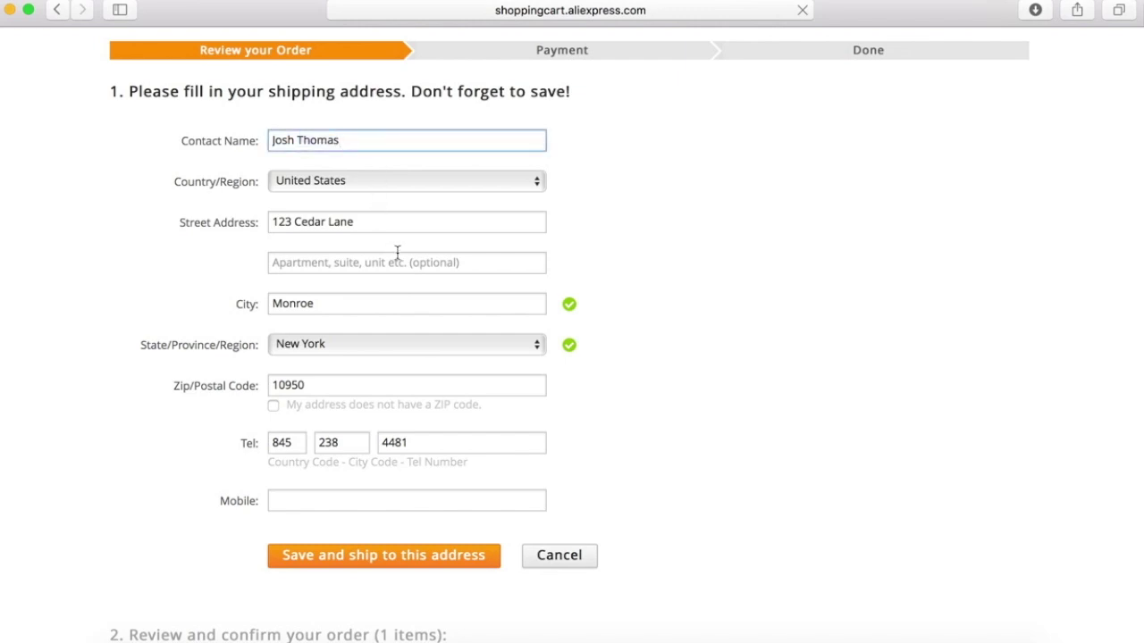
click(399, 222)
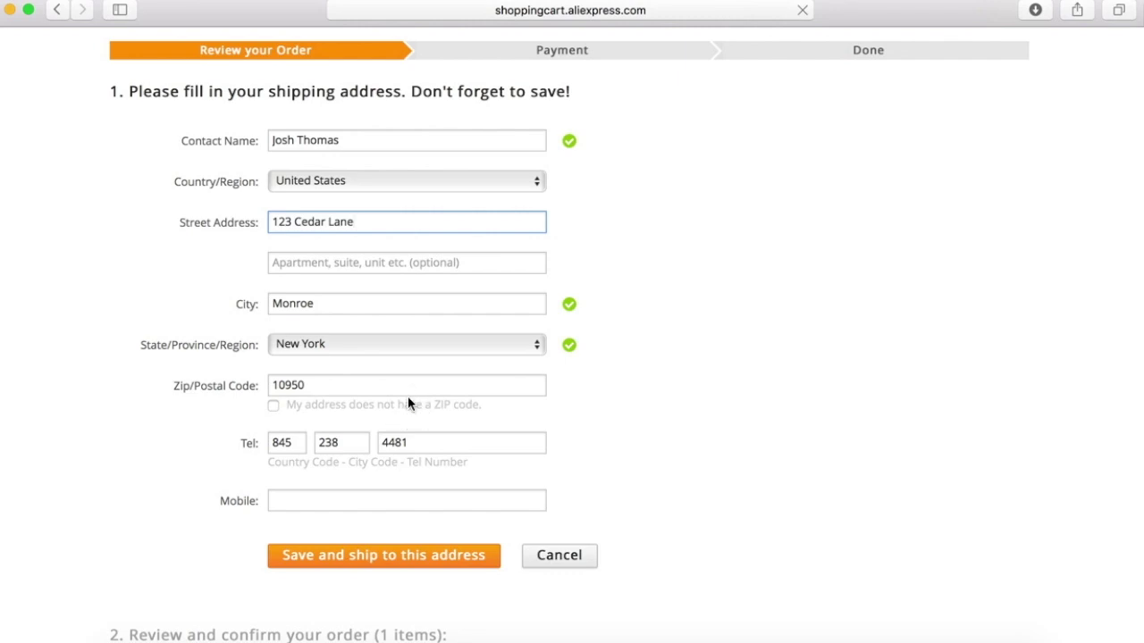
double_click(271, 444)
click(623, 432)
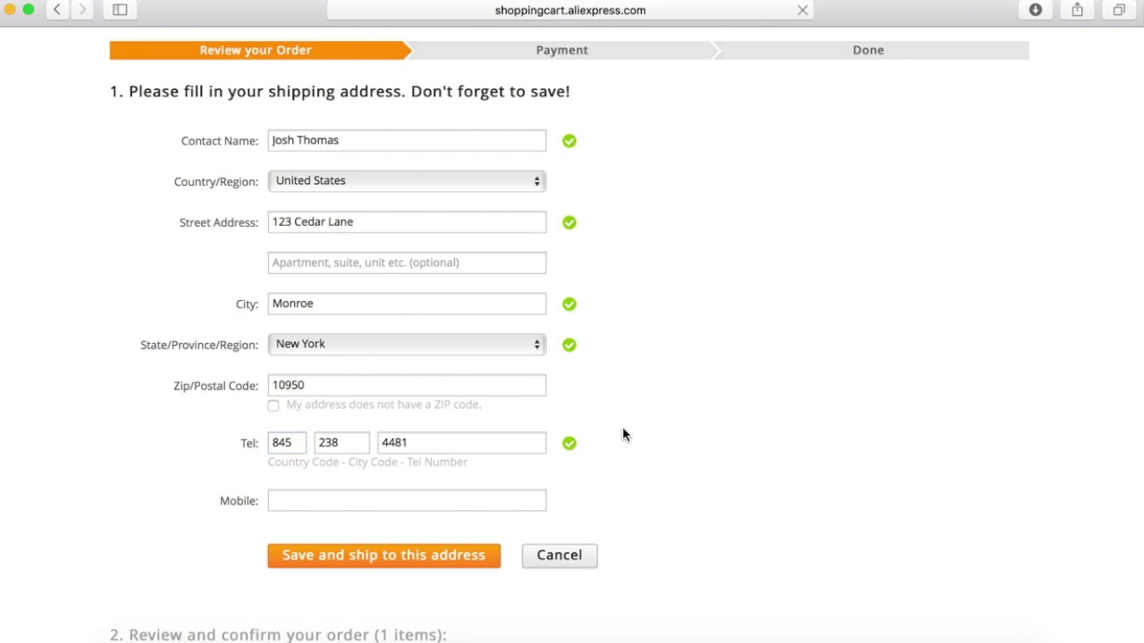
scroll(653, 467, down, 2)
click(452, 498)
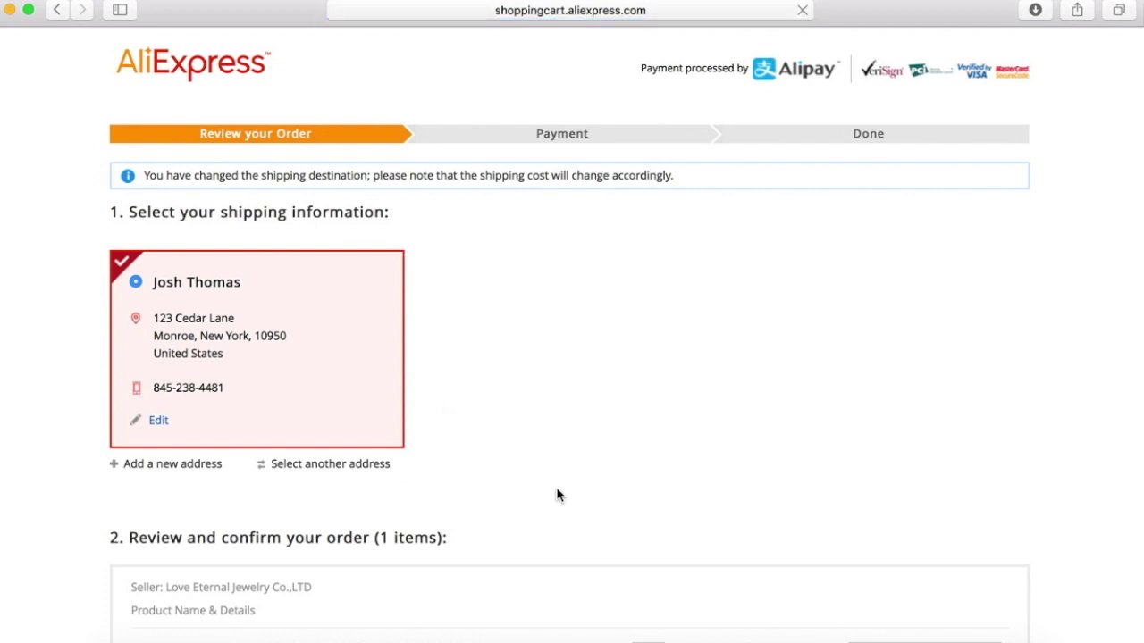
scroll(556, 492, down, 3)
Switch shipping to ePacket (US $1.57, 13–20 days), bringing the order total to US $4.29
scroll(636, 391, down, 4)
scroll(700, 398, down, 5)
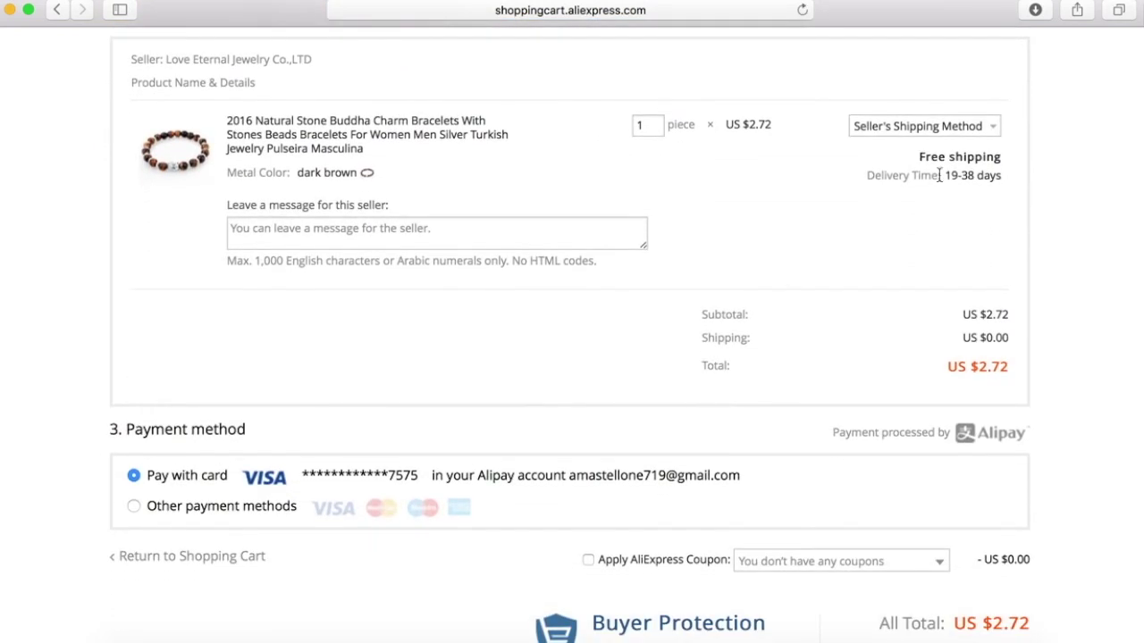
click(969, 135)
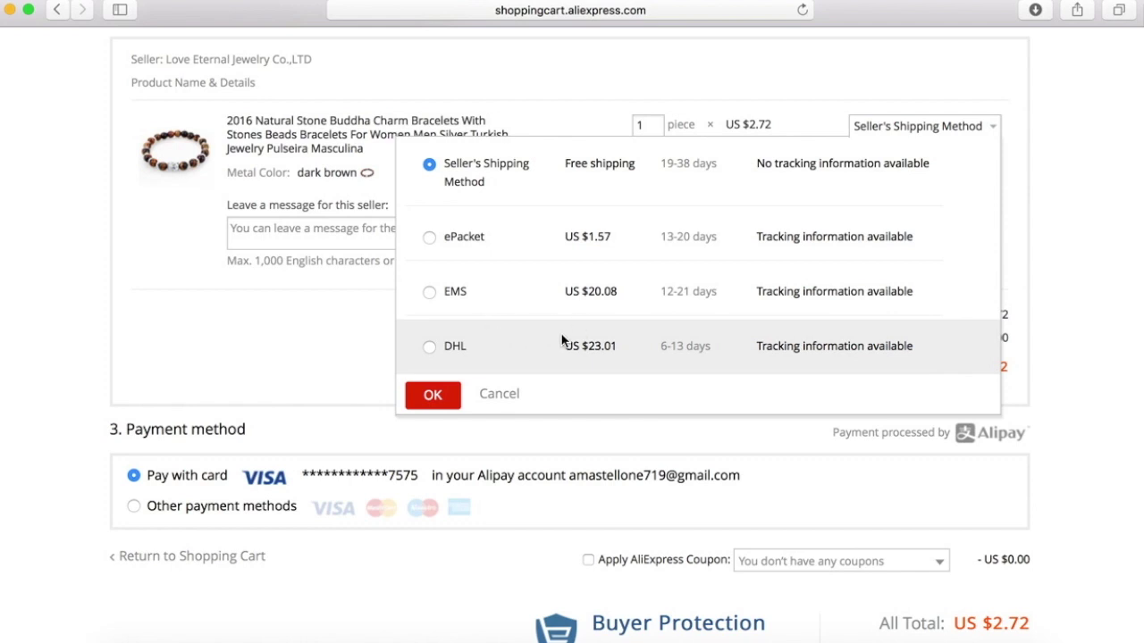
click(429, 237)
click(438, 399)
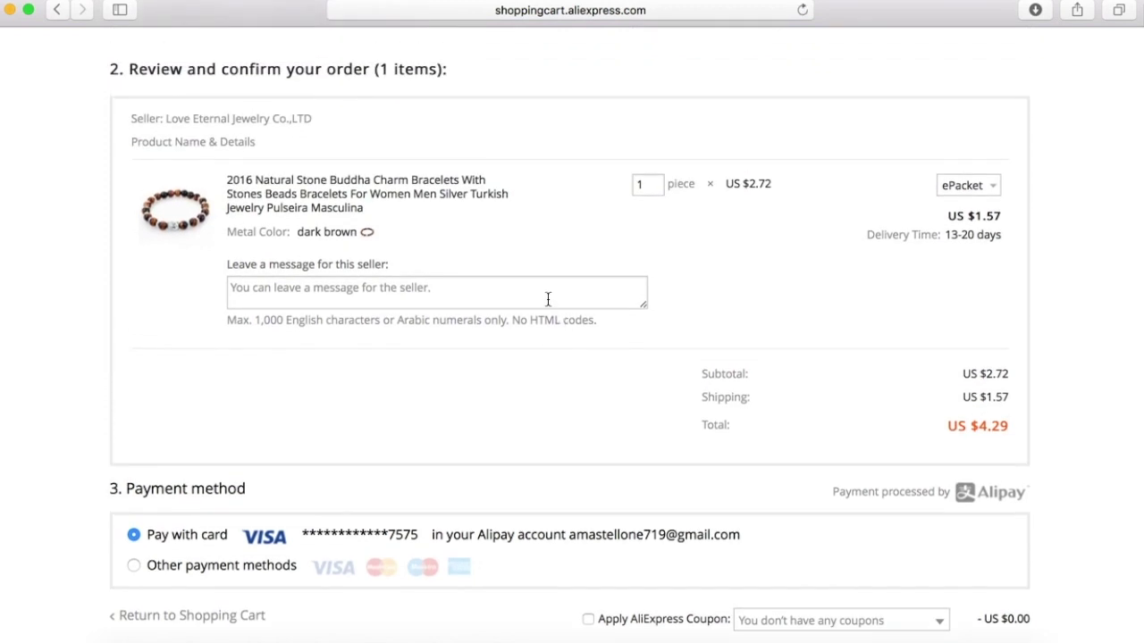
click(548, 299)
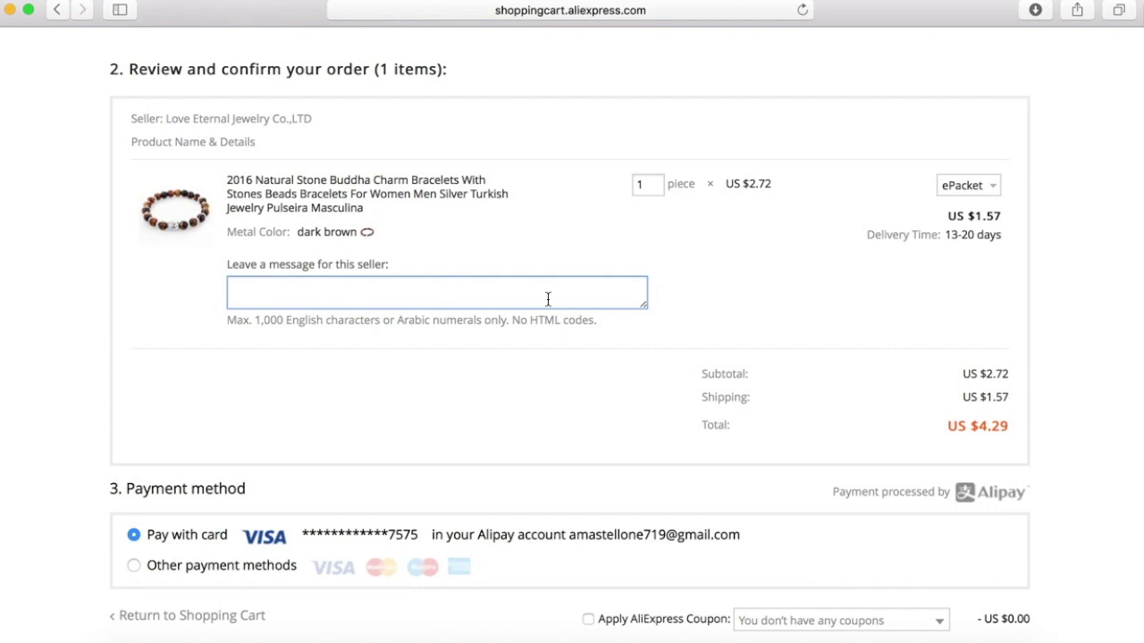
Write the seller message '***DO NOT INCLUDE INVOICE / PRICE INFORMATION IN PACKAGE ***'
text(***DO NOT INC)
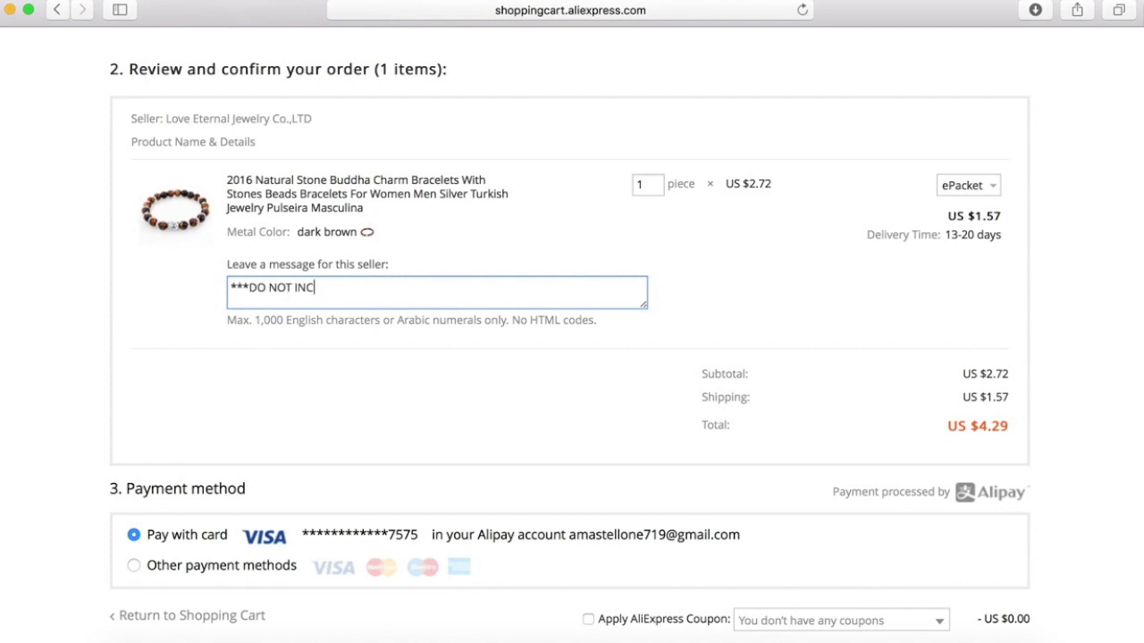
text(LUDE INVOICE )
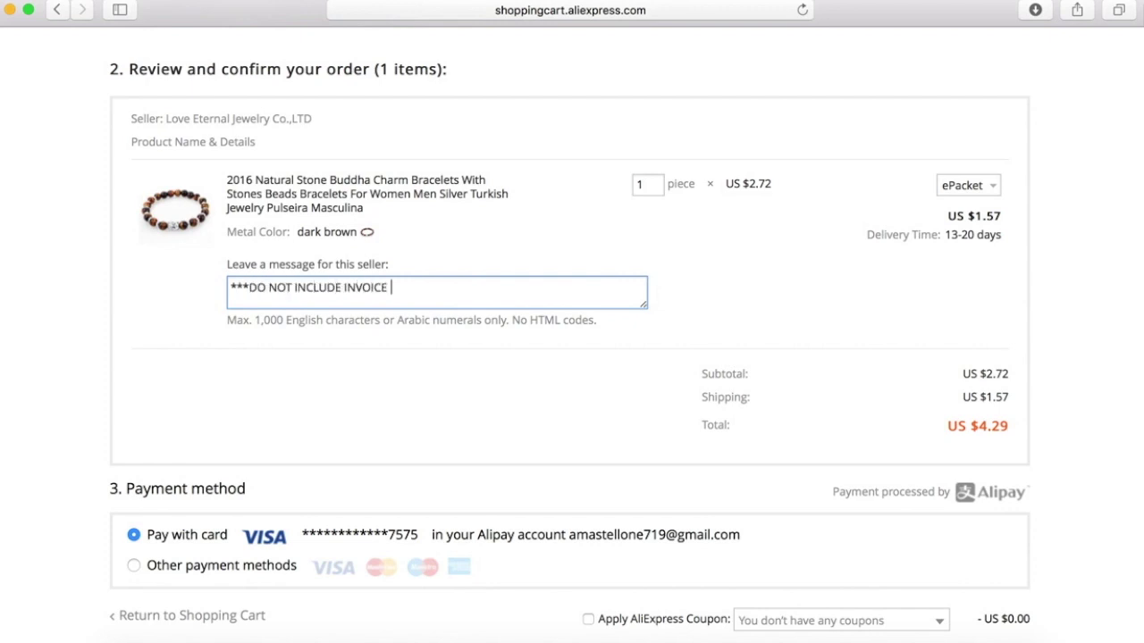
text(/ PRICE INFORMATION IN PACKA)
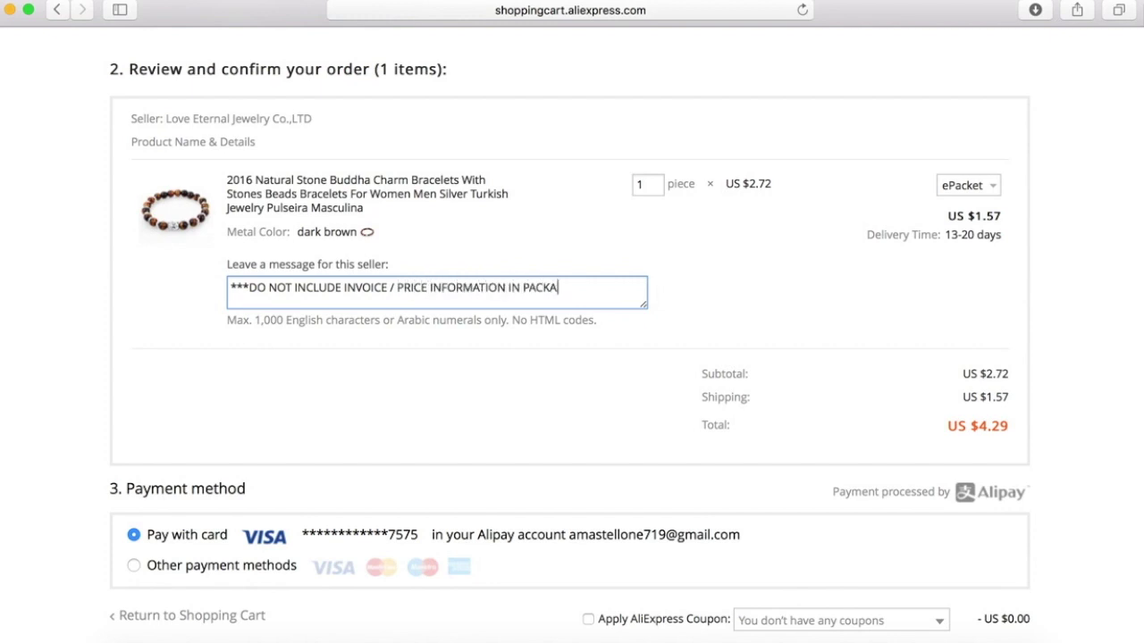
text(GE ***)
scroll(729, 320, down, 6)
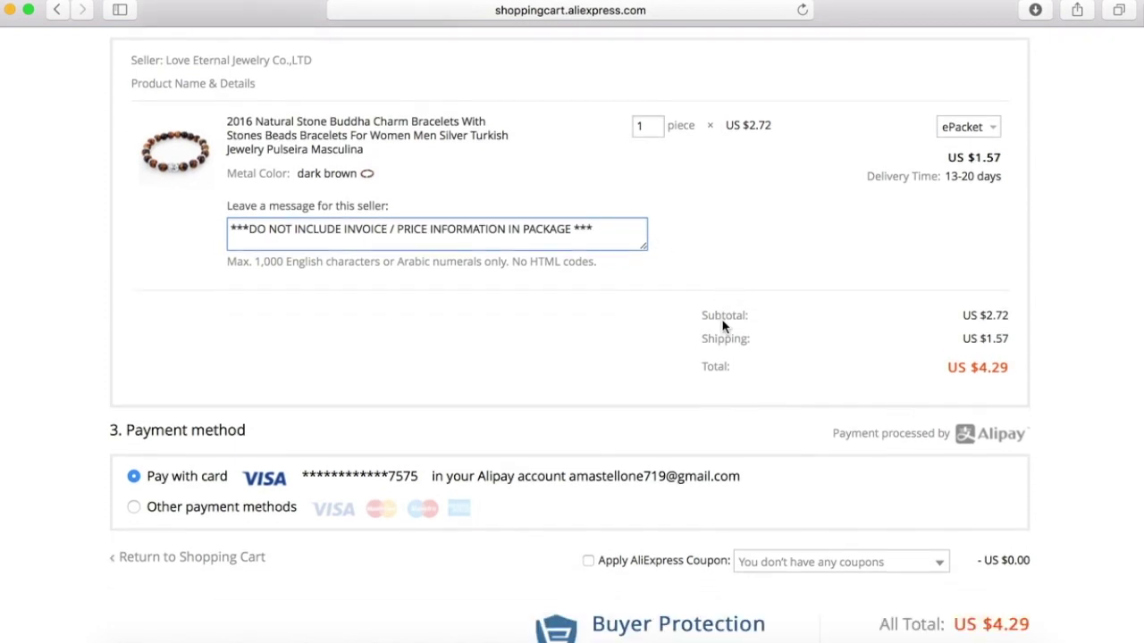